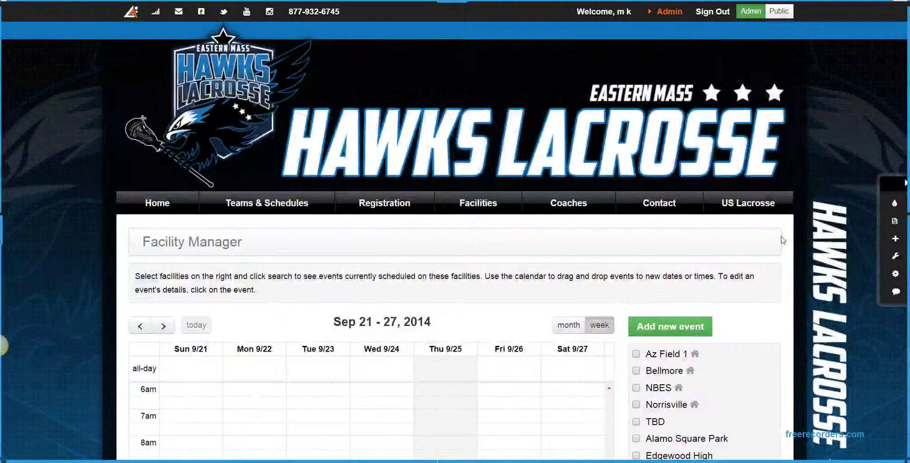
Step: Examine the Facility Manager's weekly calendar, facility list and event colour legend
scroll(823, 196, down, 3)
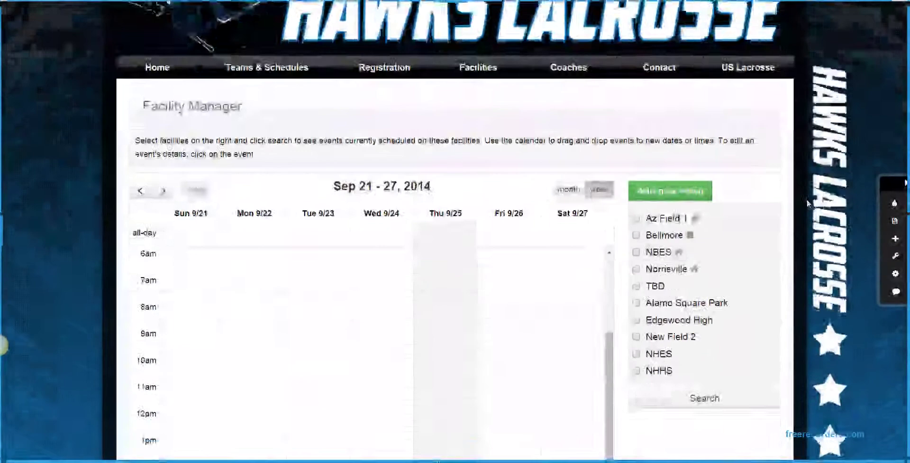
scroll(811, 203, down, 2)
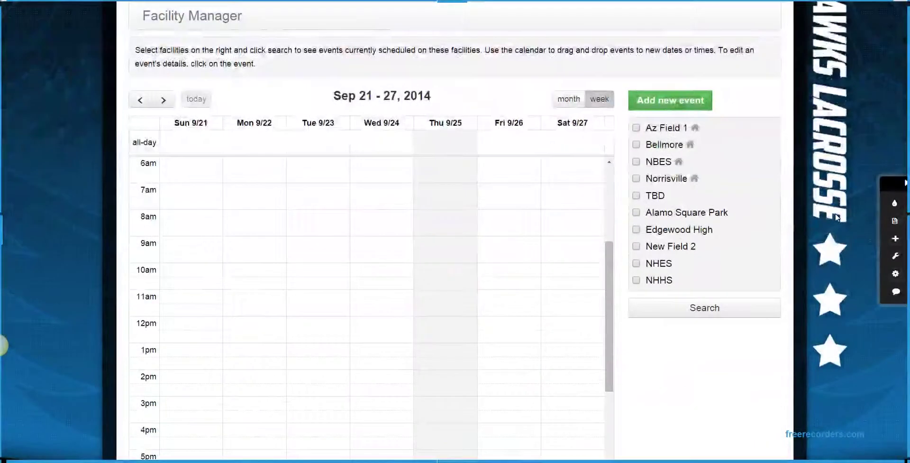
scroll(836, 217, up, 1)
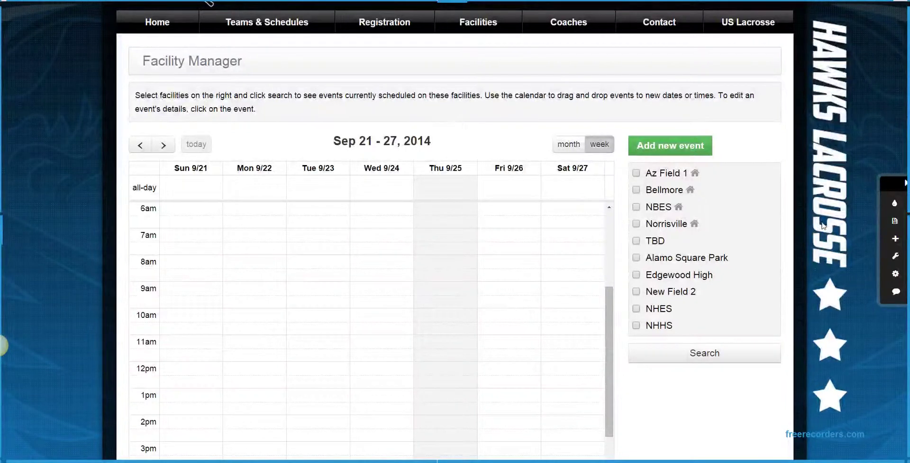
scroll(822, 220, down, 2)
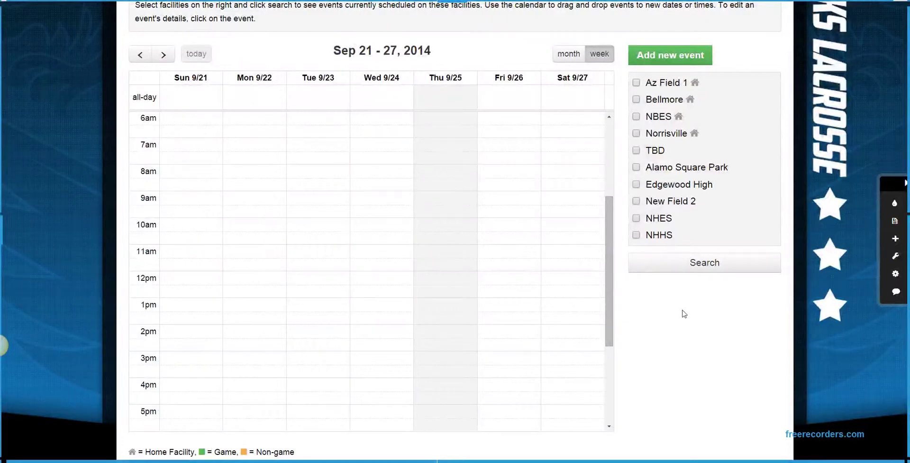
scroll(684, 318, down, 1)
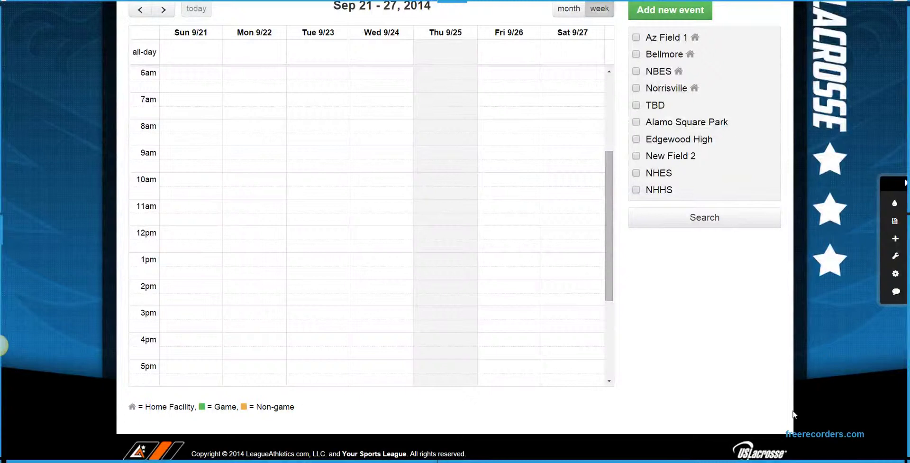
scroll(787, 403, up, 2)
scroll(778, 393, down, 1)
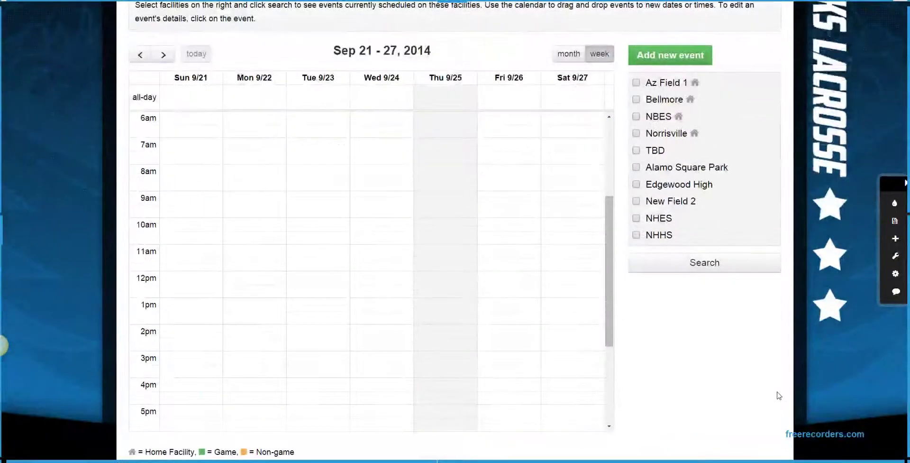
Step: Load the calendar events for the home facilities Norrisville, NBES, Bellmore and Az Field 1
click(670, 134)
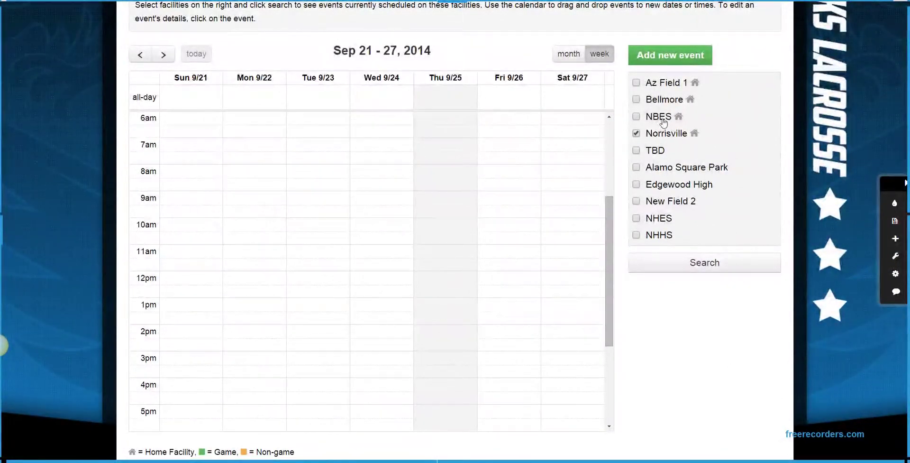
click(662, 116)
click(664, 98)
click(666, 84)
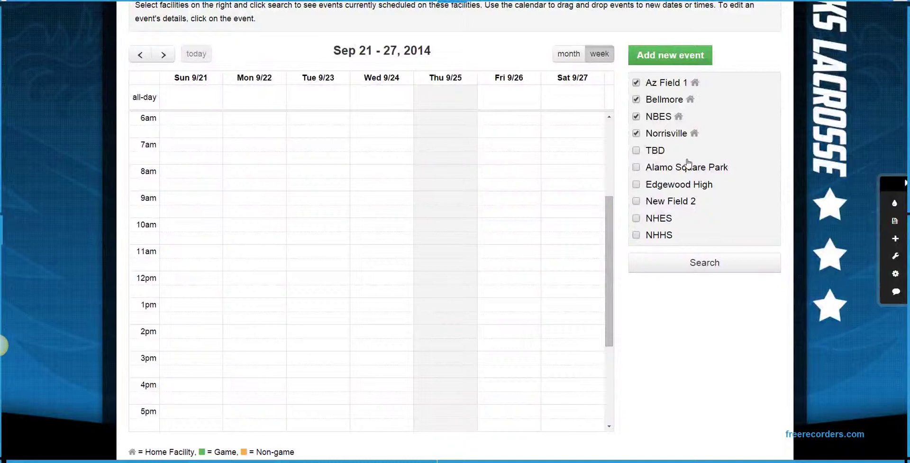
click(703, 270)
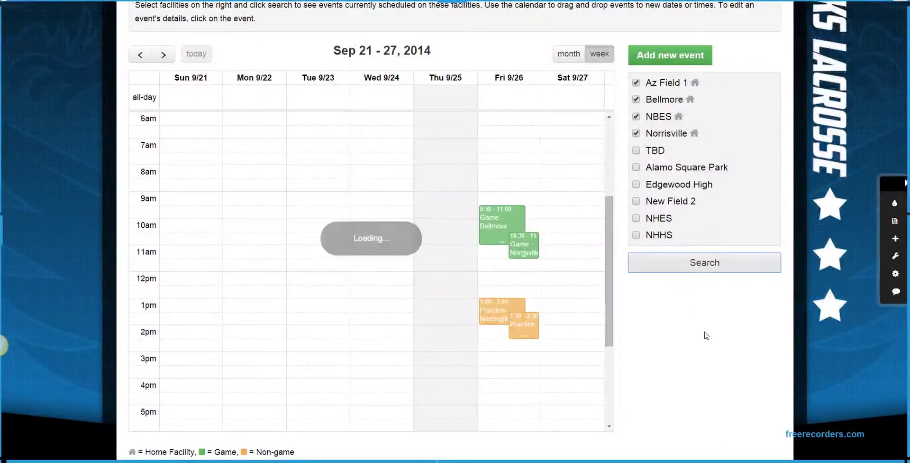
Step: Reschedule the Bellmore game on Friday 9/26 to the 3:00–4:30 pm slot
mouse_move(515, 233)
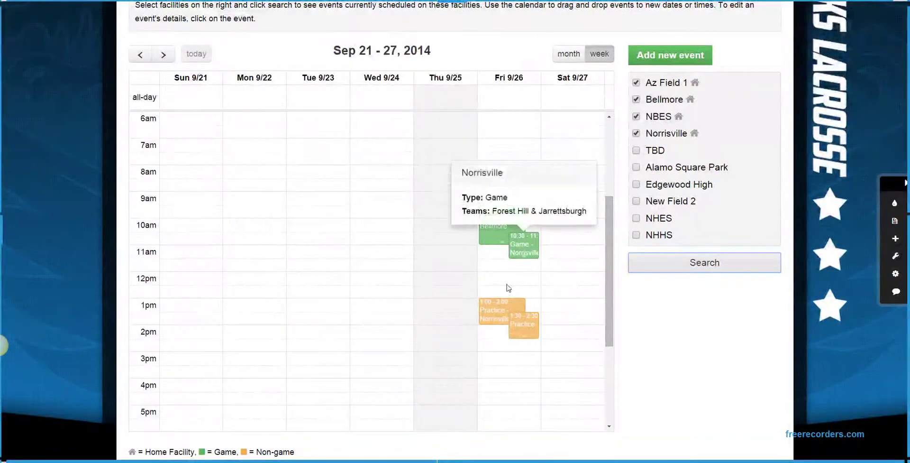
mouse_move(524, 332)
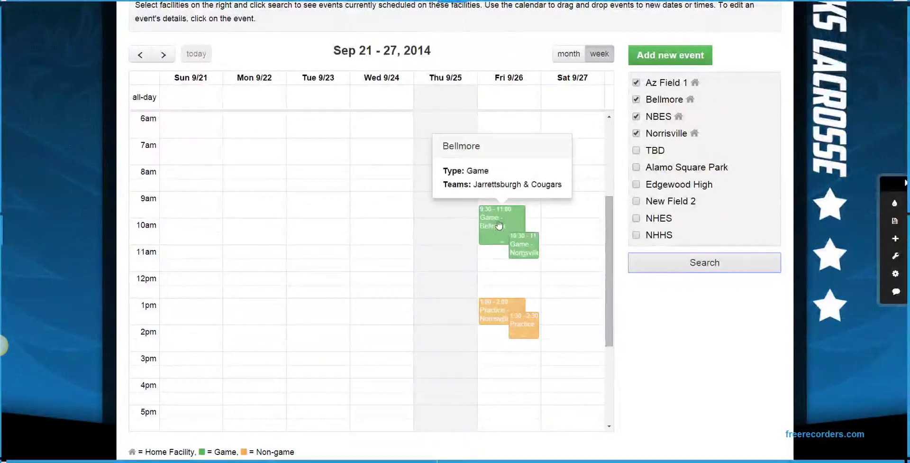
drag(508, 224, 506, 270)
drag(506, 241, 507, 361)
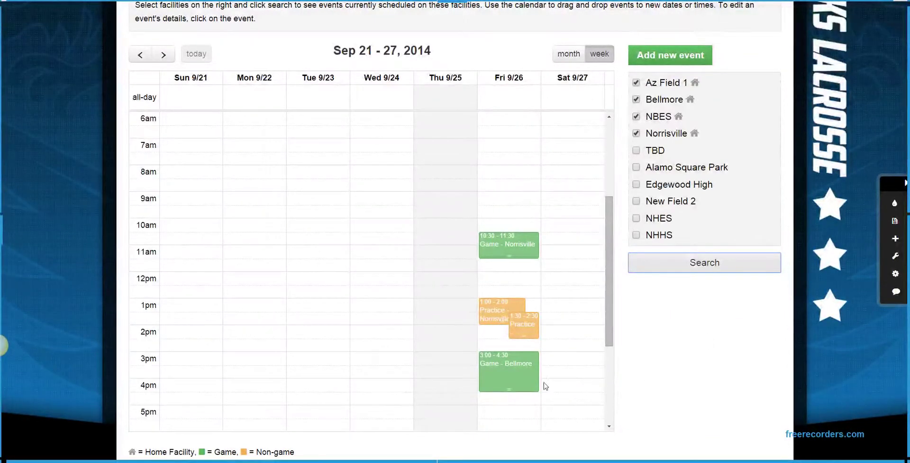
Step: Try to move the Norrisville game on Friday 9/26 to 8:00–9:00 am, declining to save it without an available time block
mouse_move(515, 254)
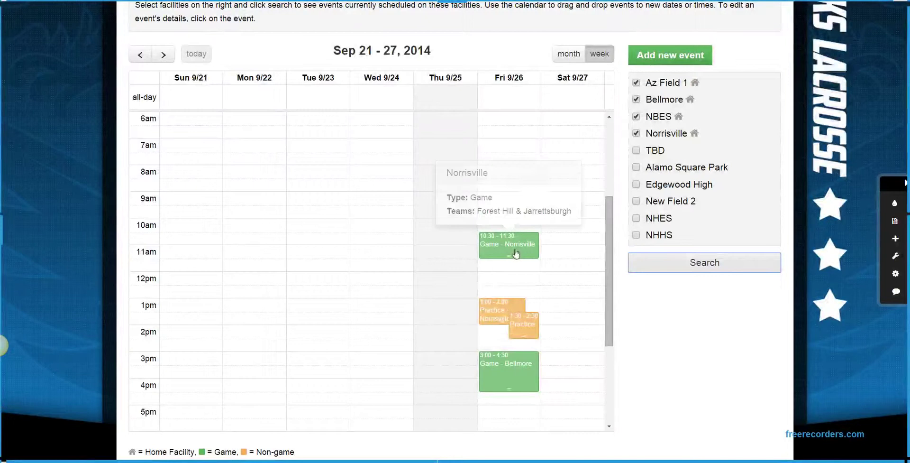
drag(526, 248, 528, 176)
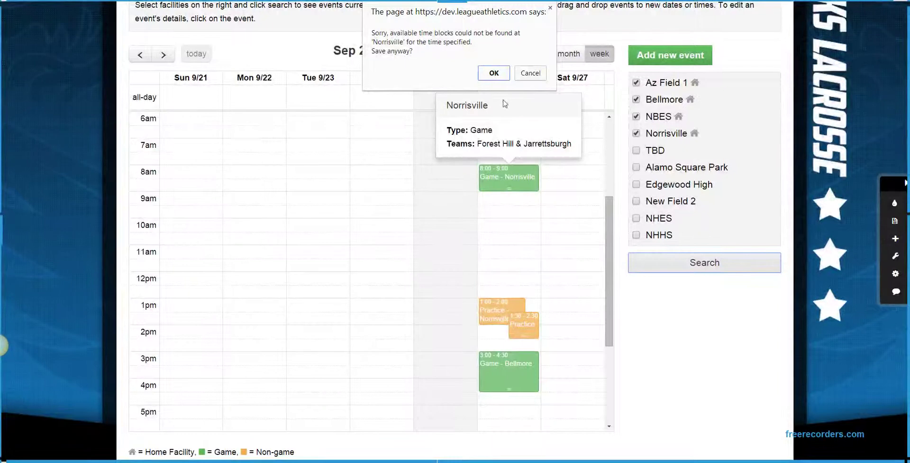
click(530, 73)
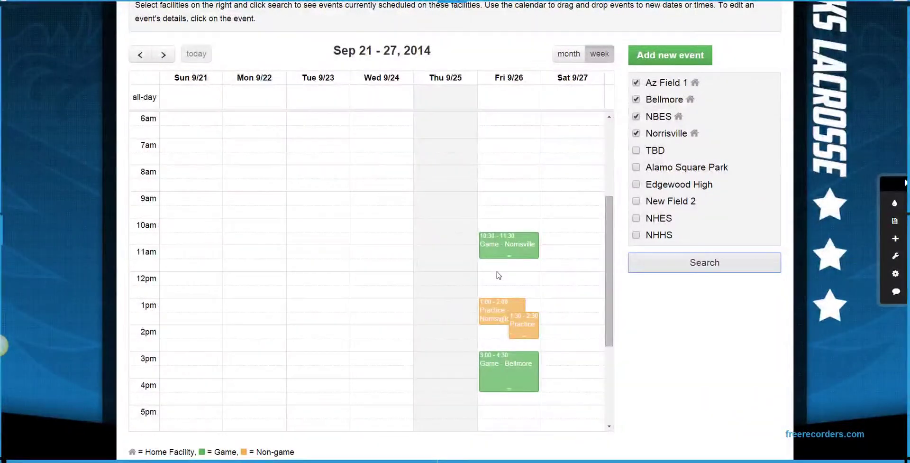
Step: Move the Norrisville game on Friday 9/26 to 8:00 am and extend it to 11:00, saving despite the availability conflict
drag(527, 250, 534, 186)
click(482, 74)
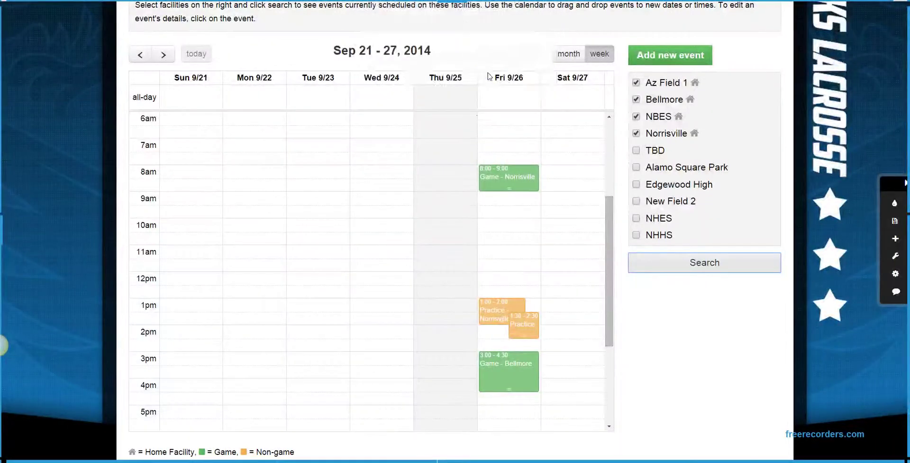
mouse_move(527, 182)
drag(511, 193, 507, 241)
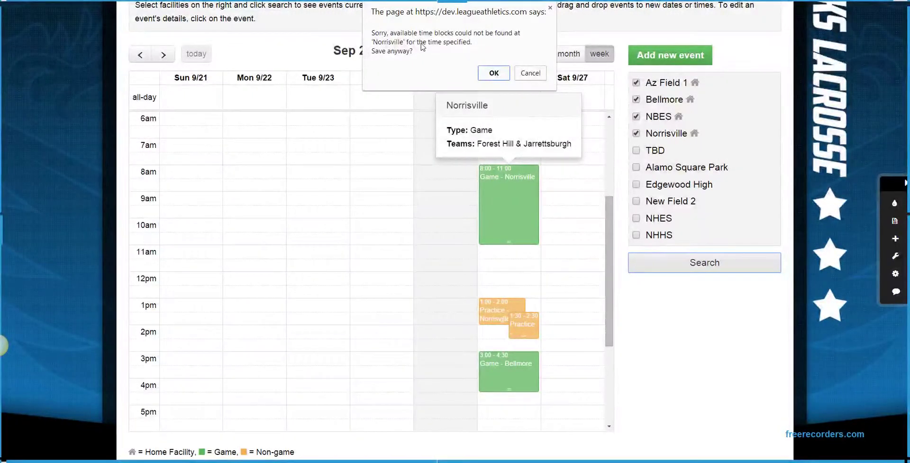
click(494, 73)
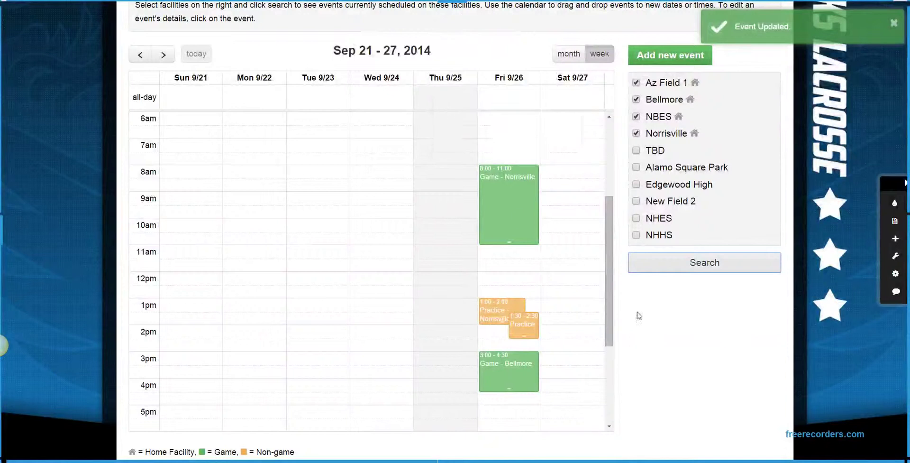
Step: Shorten the Norrisville game on Friday 9/26 to end at 9:30 am and save it anyway
mouse_move(521, 210)
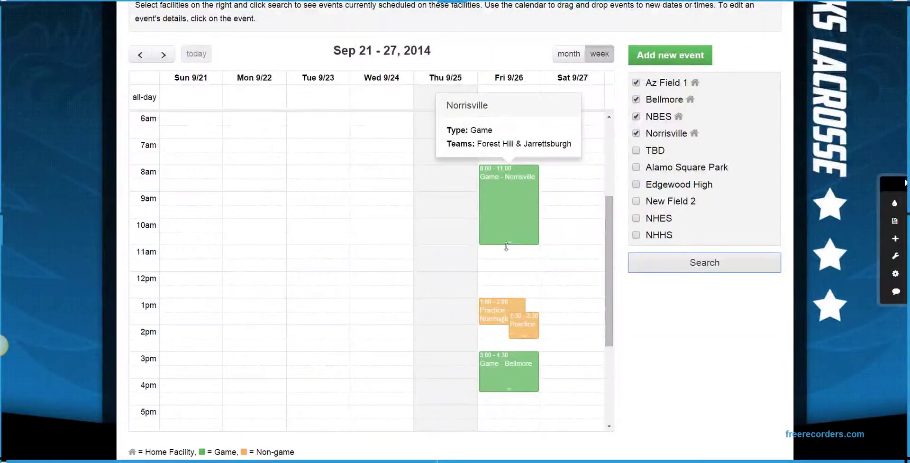
drag(512, 245, 522, 205)
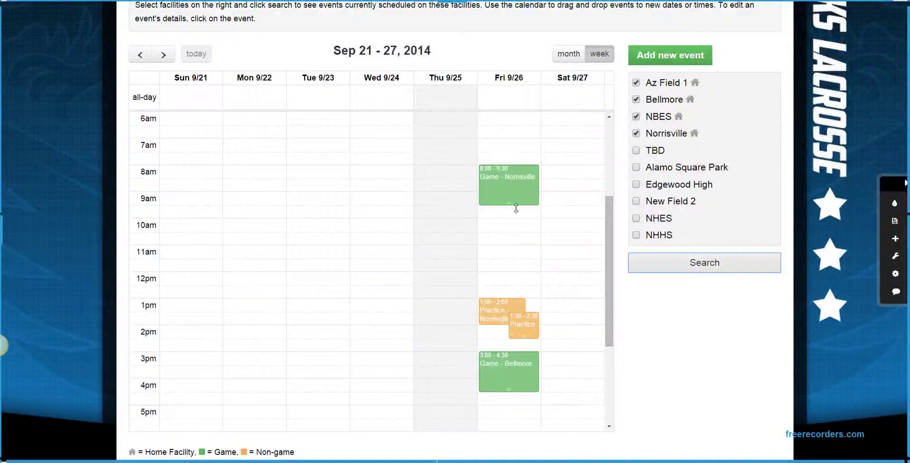
click(488, 74)
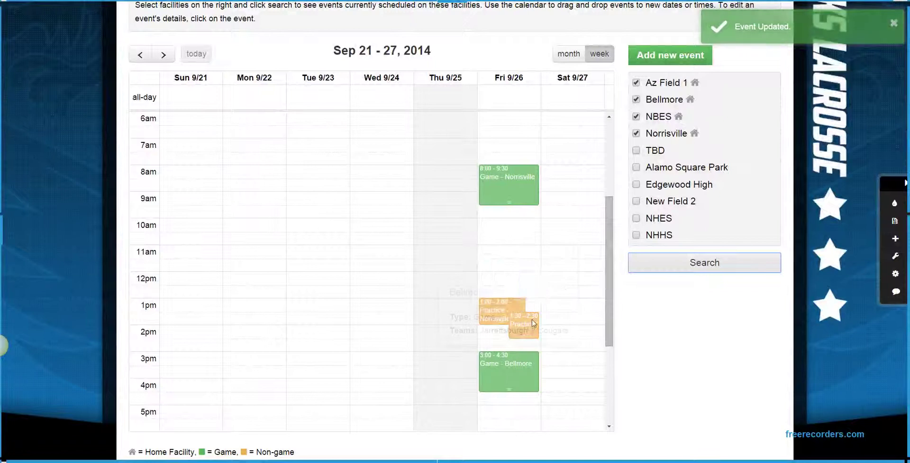
Step: Move the Bellmore practice on Friday 9/26 to 12:00–1:00 pm and shift it to Tuesday, September 30 in the month view
drag(538, 316, 545, 285)
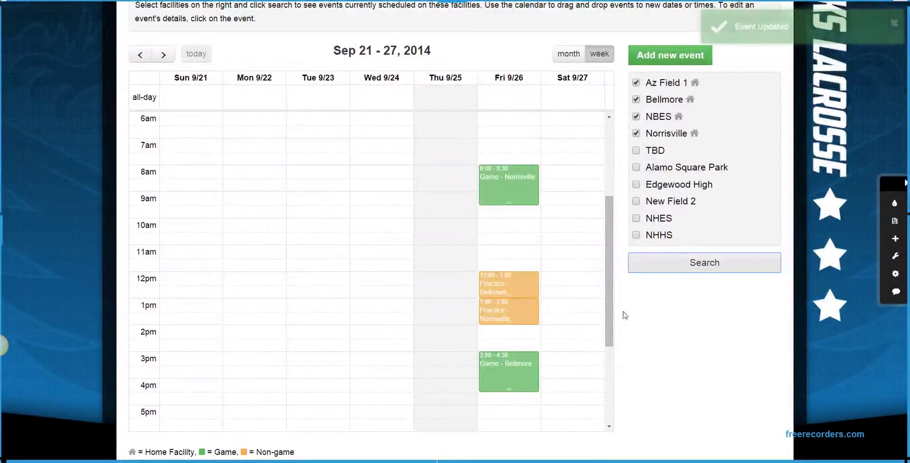
click(582, 56)
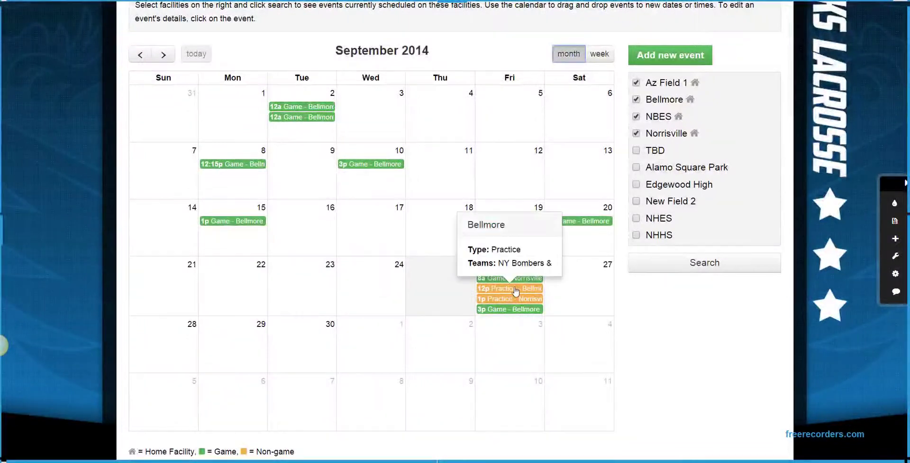
drag(516, 289, 314, 340)
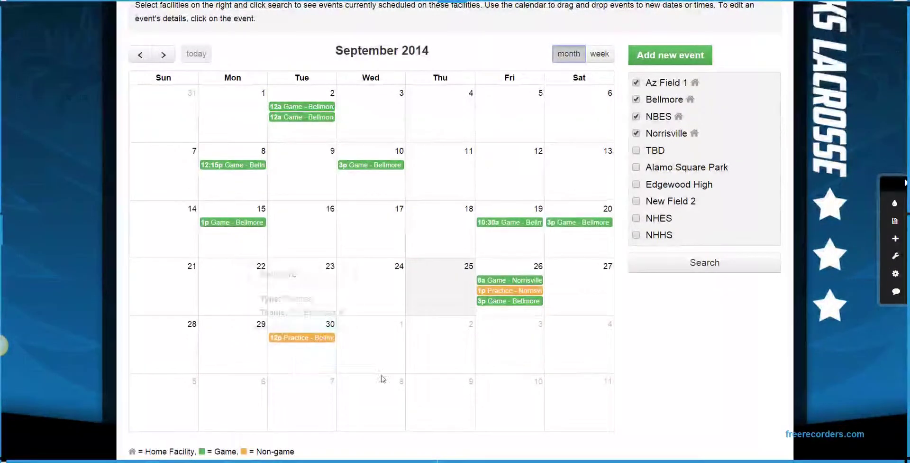
Step: Move the 3 pm Bellmore game from Friday, September 26 to Thursday, October 2 and open its event details
drag(504, 307, 434, 341)
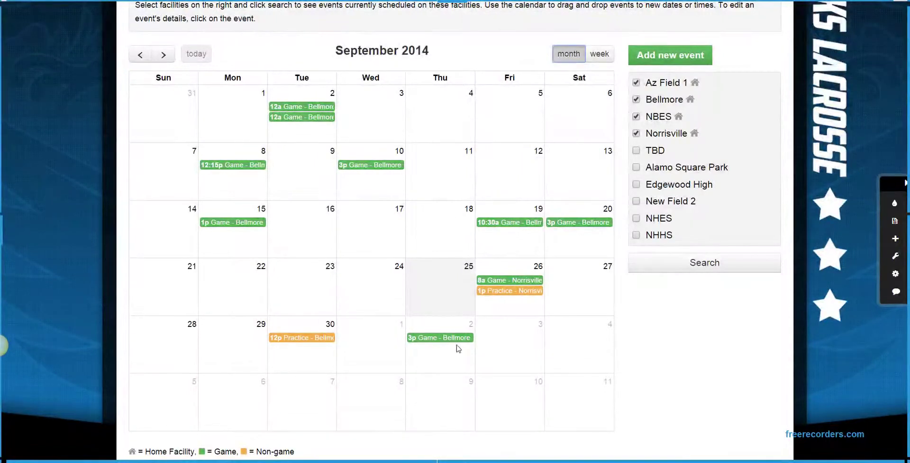
mouse_move(445, 341)
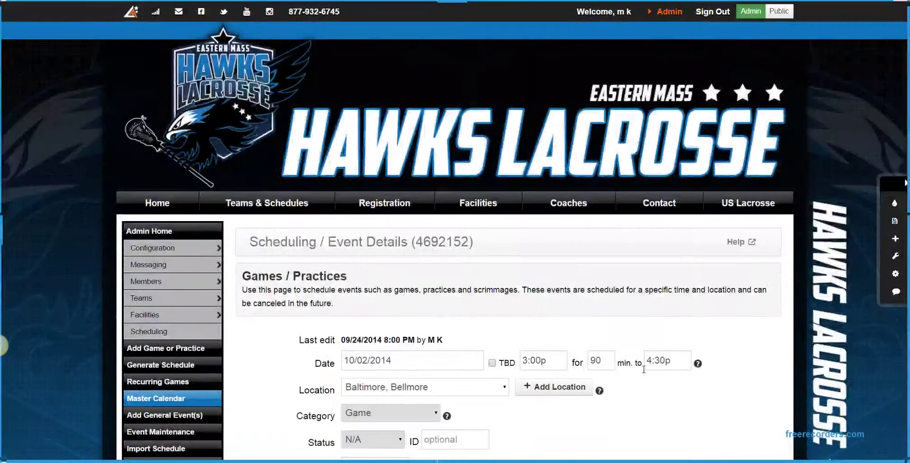
Step: Return to the Facility Manager and show the events for Norrisville, NBES, Bellmore and Az Field 1 in the month view
scroll(636, 300, down, 4)
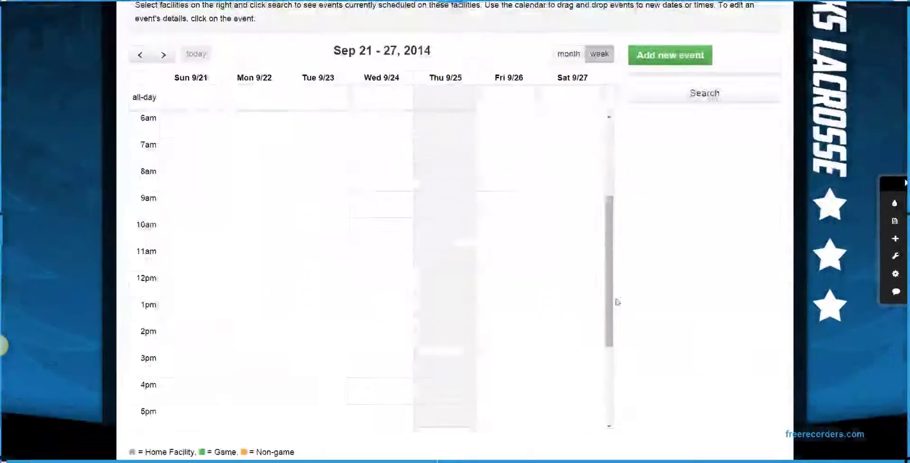
click(666, 134)
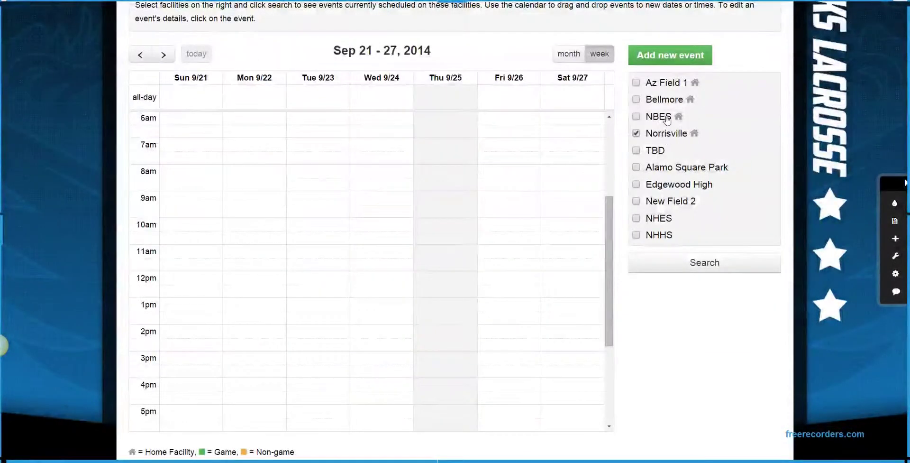
click(664, 116)
click(663, 100)
click(661, 82)
click(684, 261)
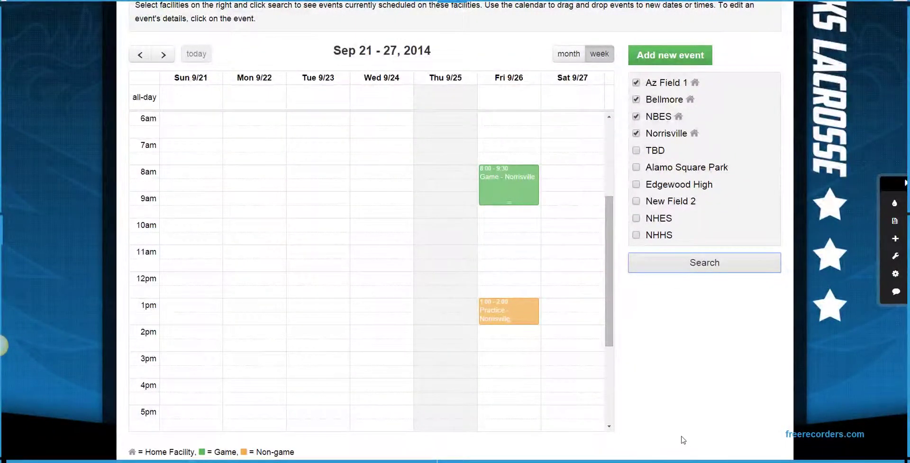
click(576, 56)
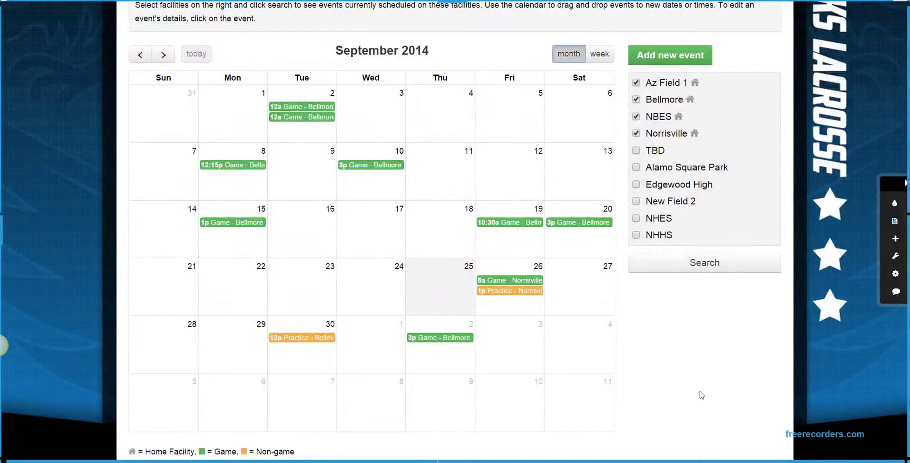
mouse_move(448, 342)
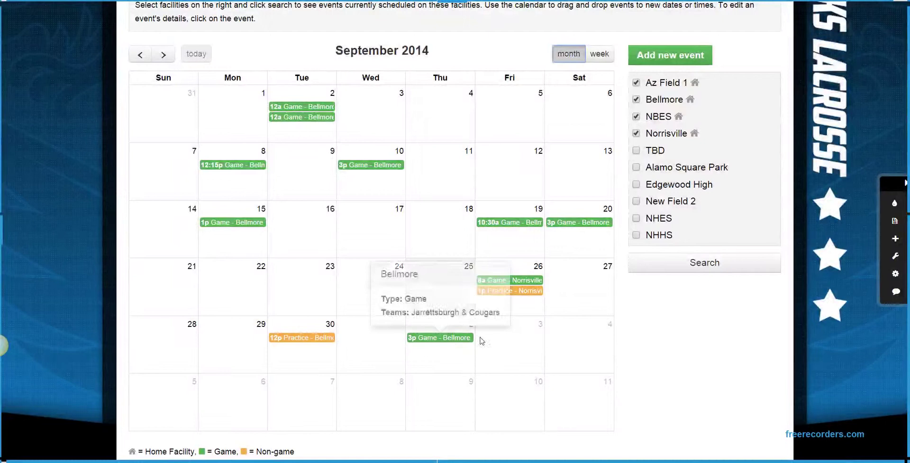